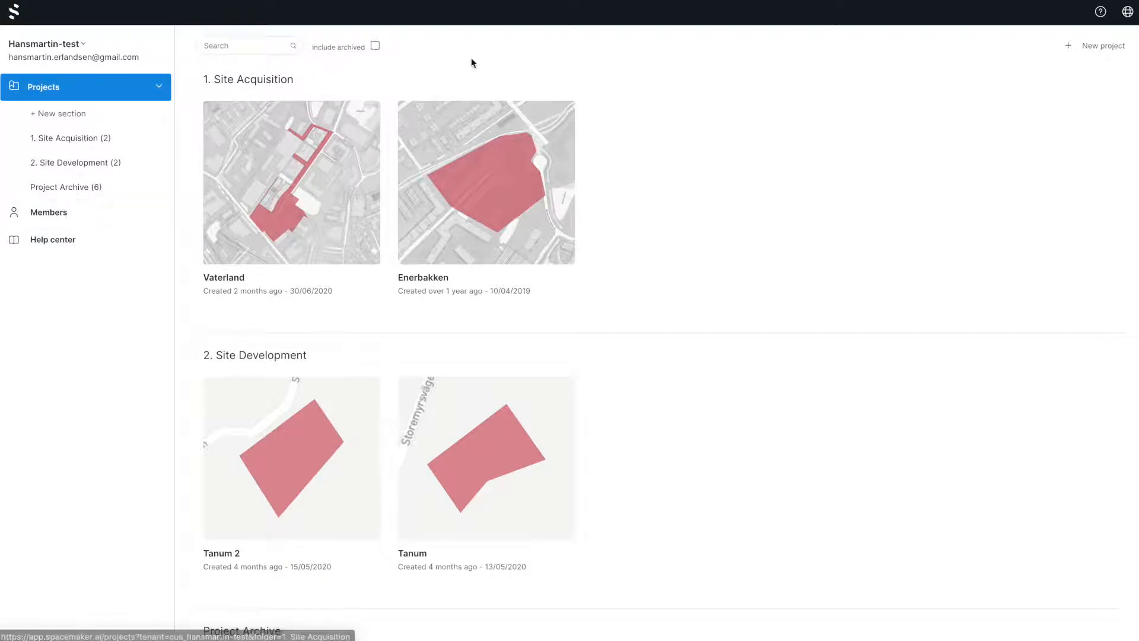
Create a new project named Spacemaker HQ for Norway in the 1. Site Acquisition section.
click(1096, 47)
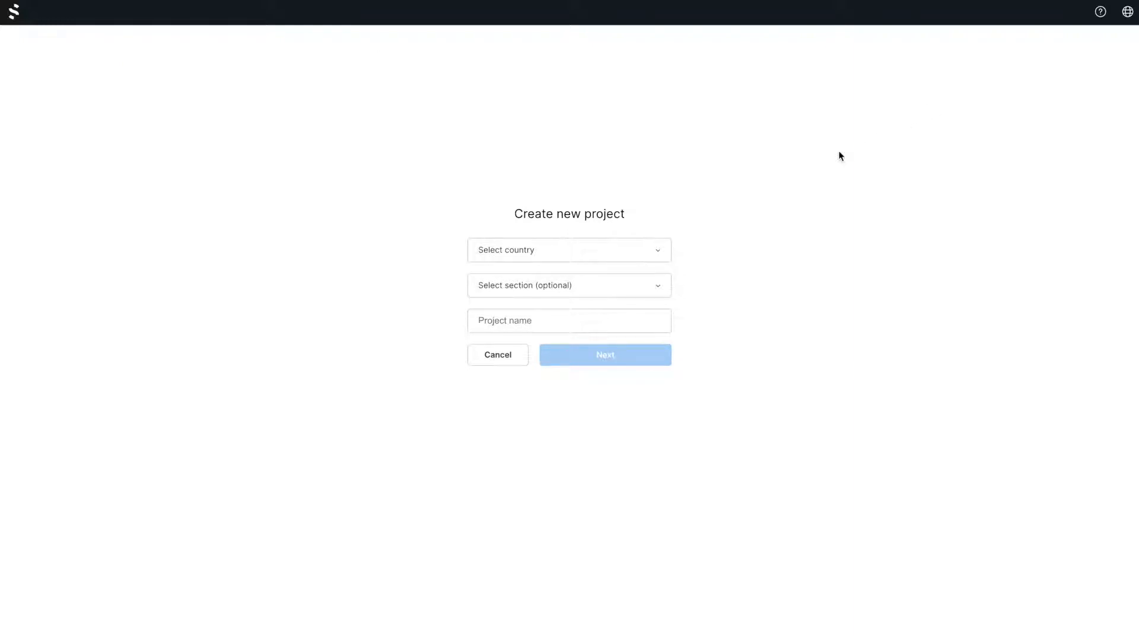
click(655, 247)
click(625, 283)
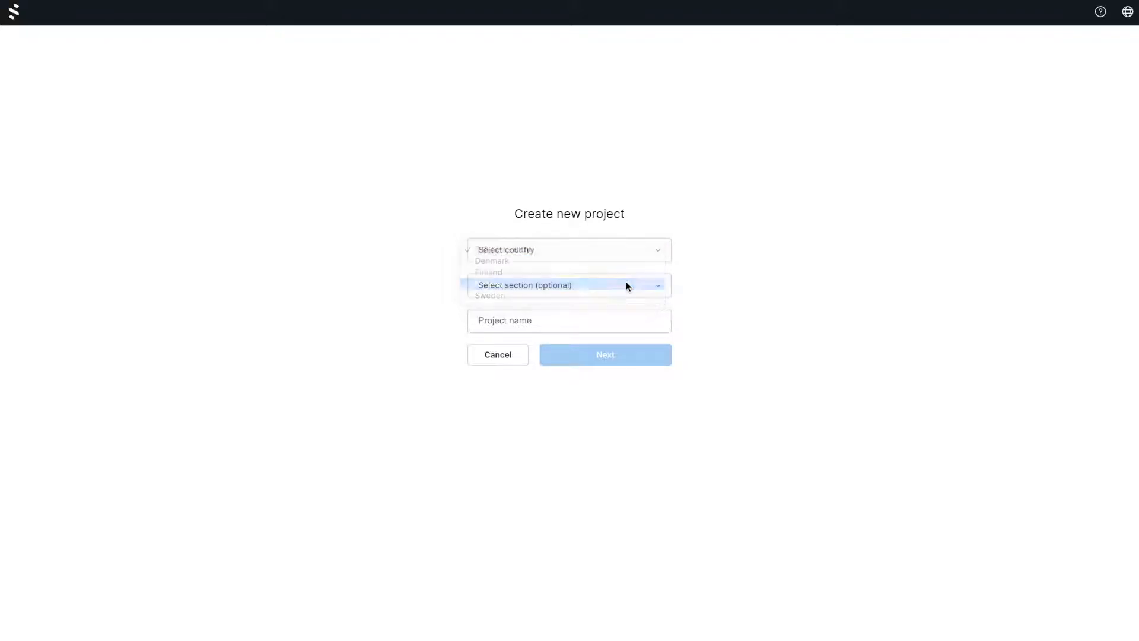
click(578, 287)
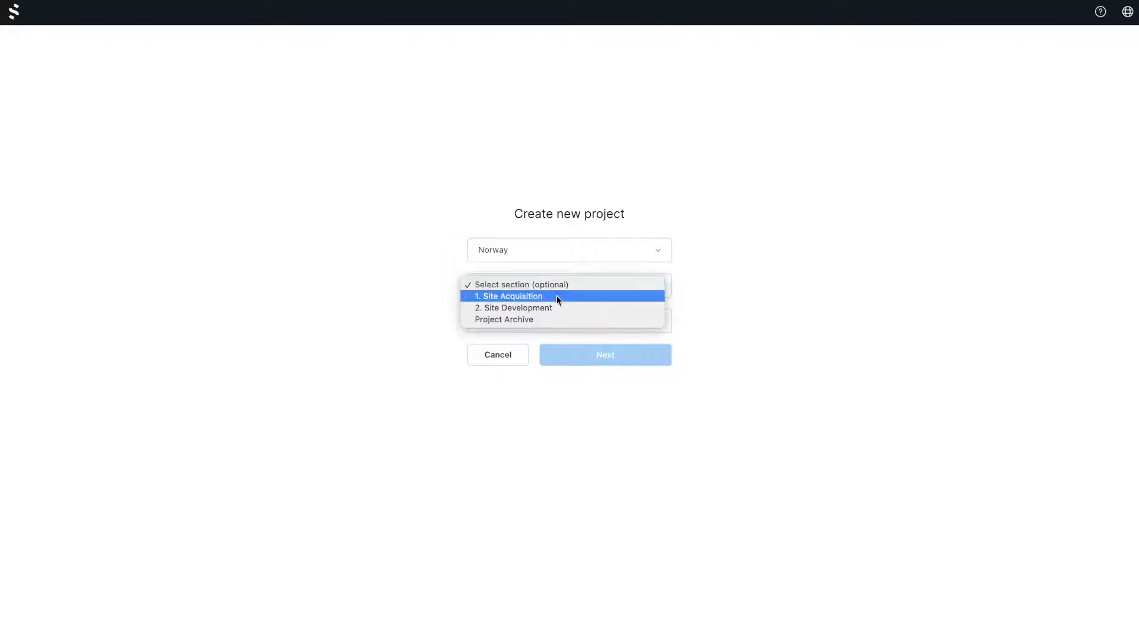
click(555, 295)
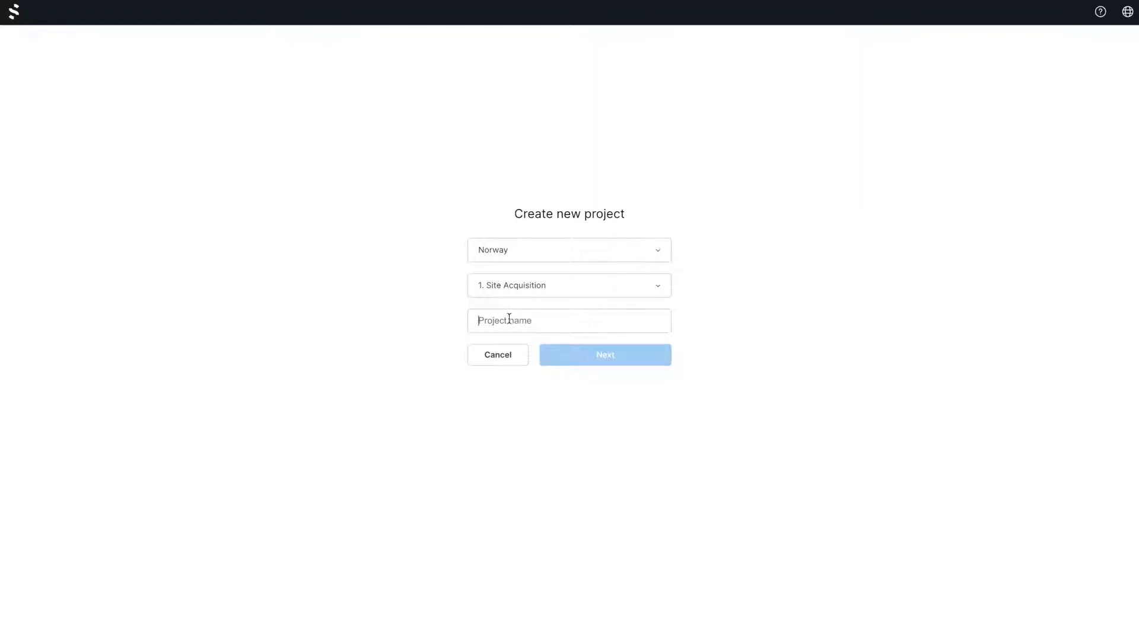
text(Spacemaker HQ)
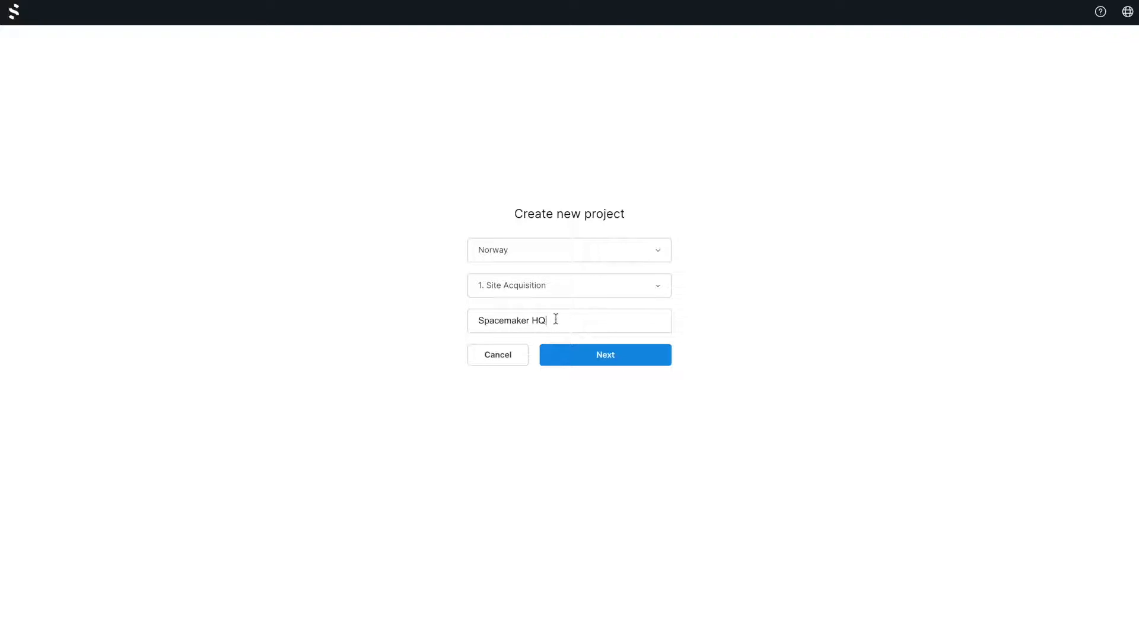
click(604, 356)
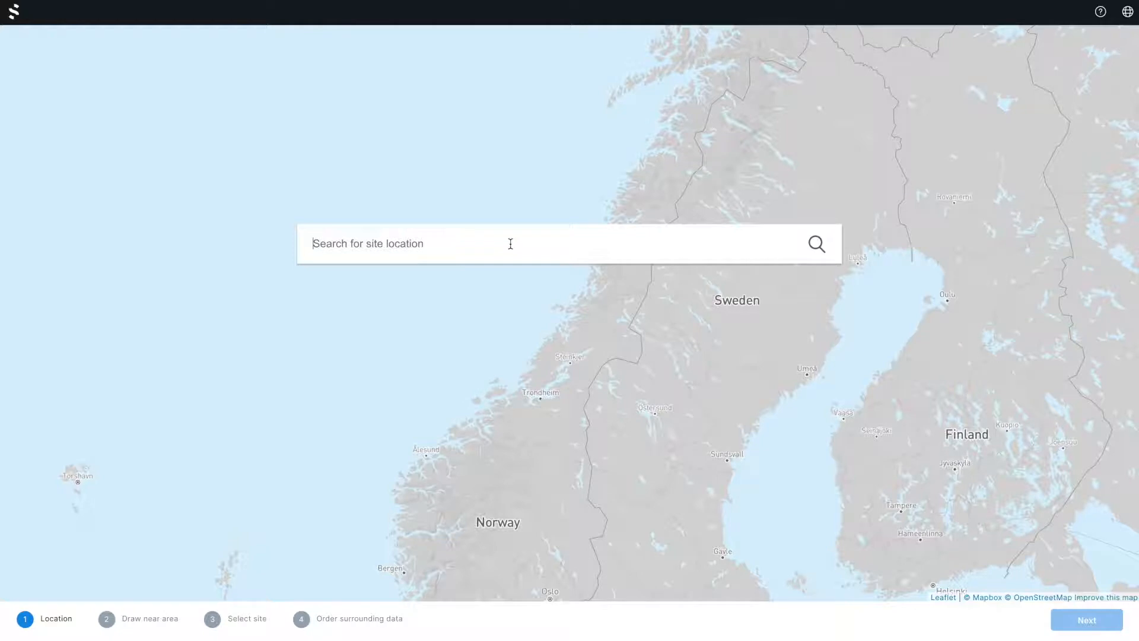
Search for the site's street address in Oslo, Norway, and choose the matching Oslo result as the location.
text(Edvard )
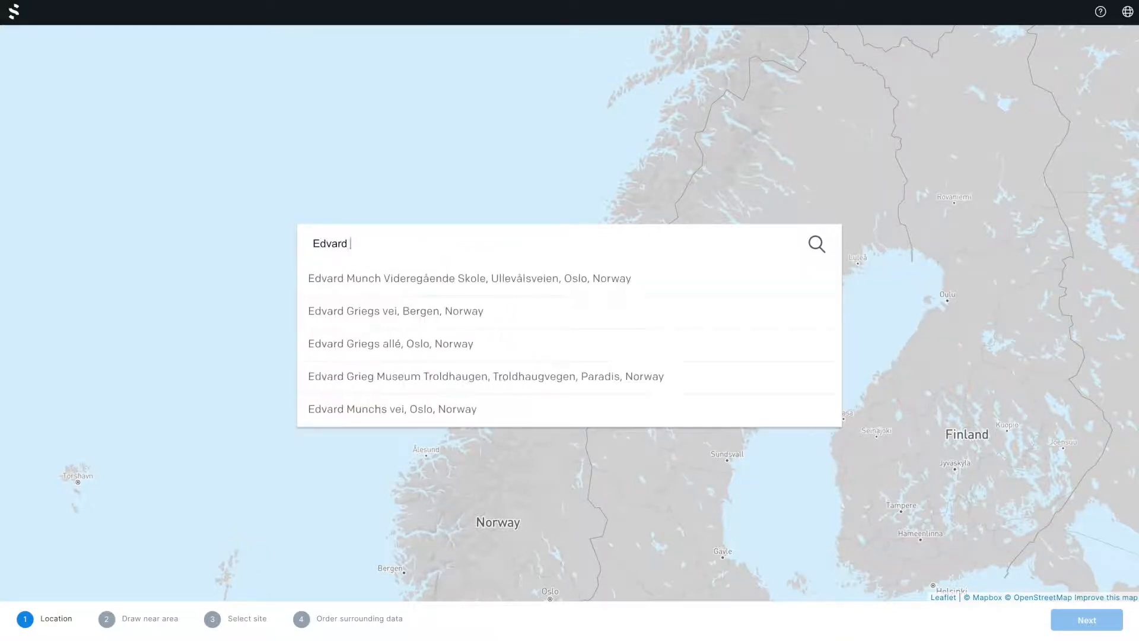
text(Storms gate 2)
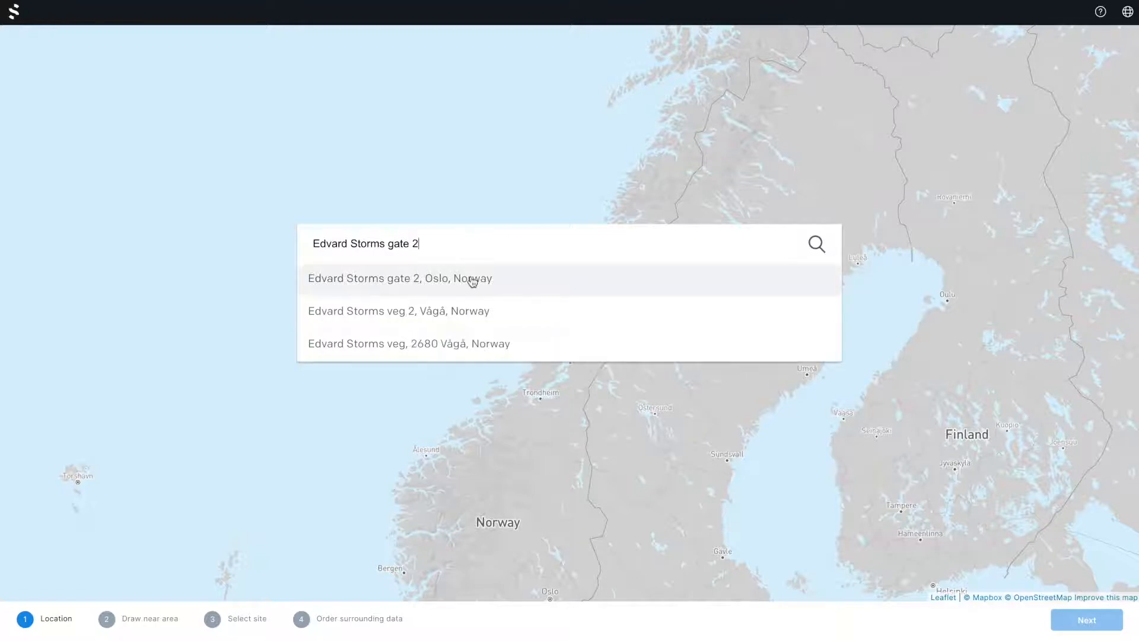
click(472, 279)
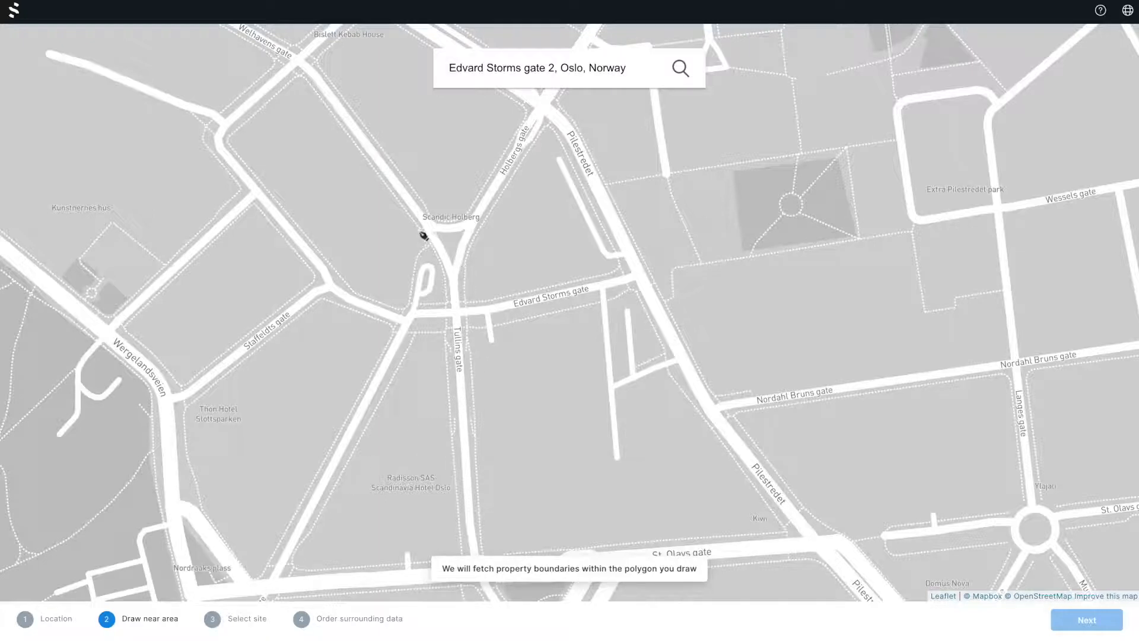
Draw a closed five-sided near-area polygon around the blocks along Edvard Storms gate, between Scandic Holberg and Pilestredet.
click(350, 185)
click(366, 386)
click(683, 377)
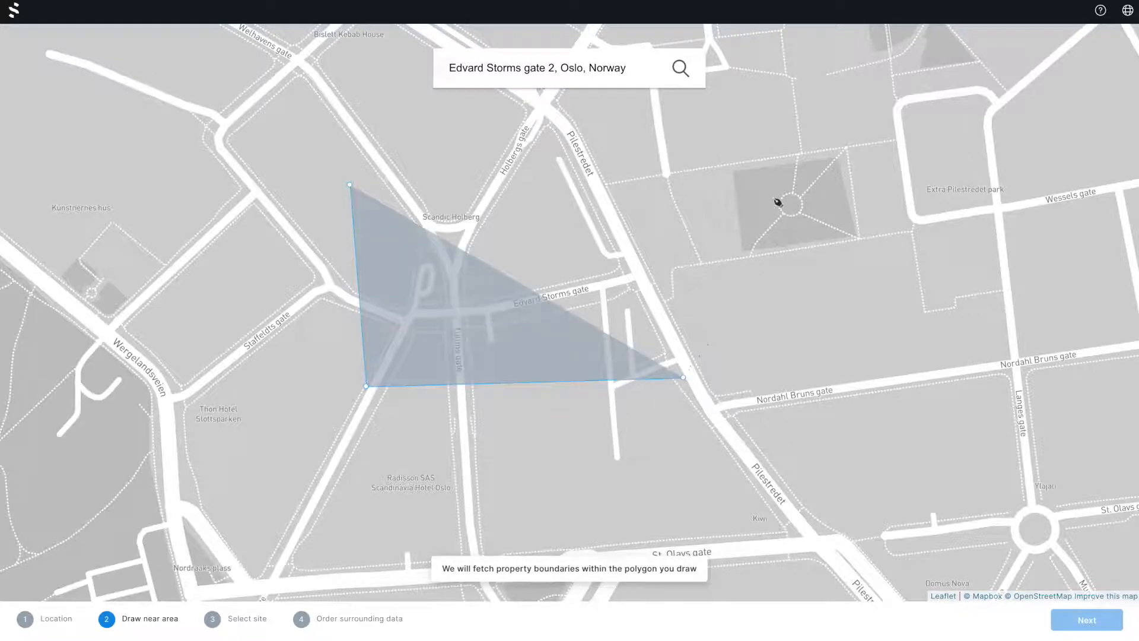
click(768, 194)
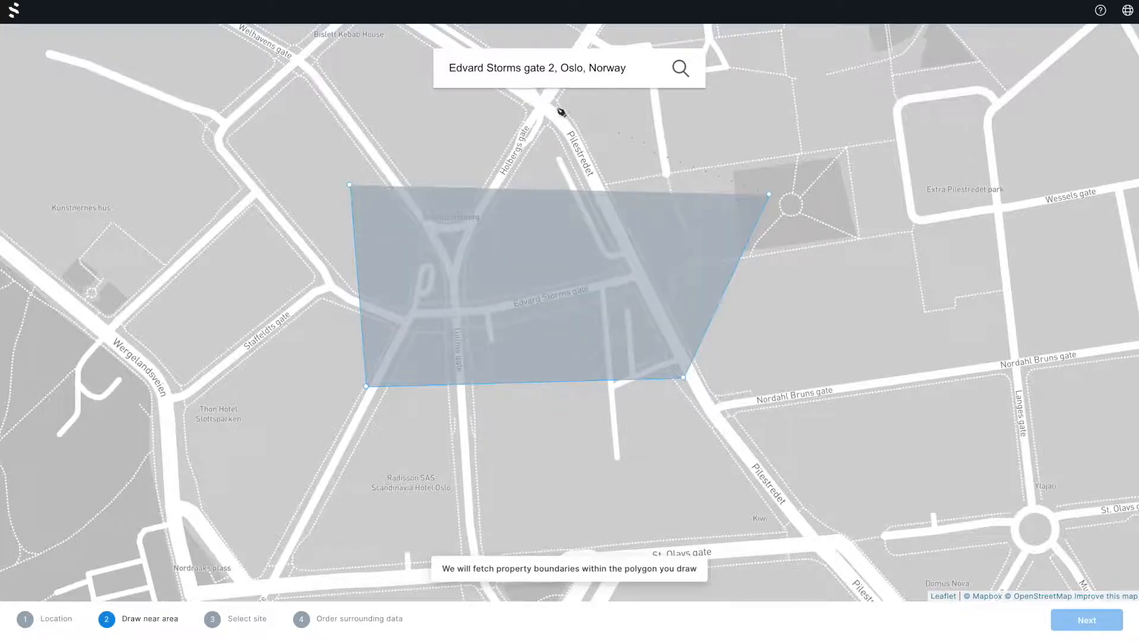
click(551, 107)
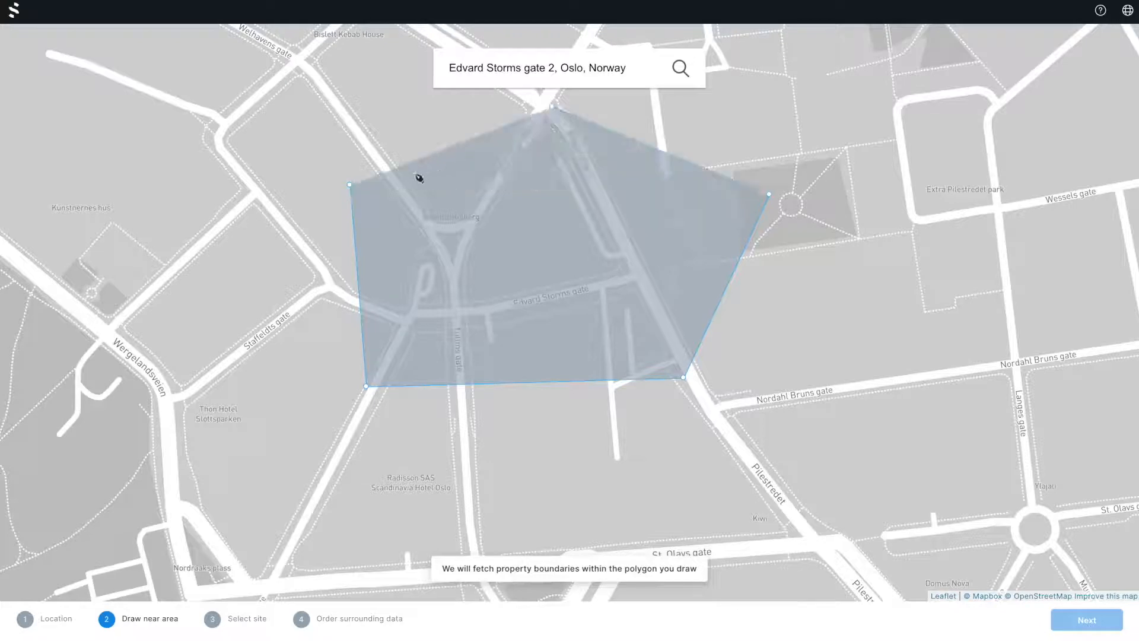
click(350, 185)
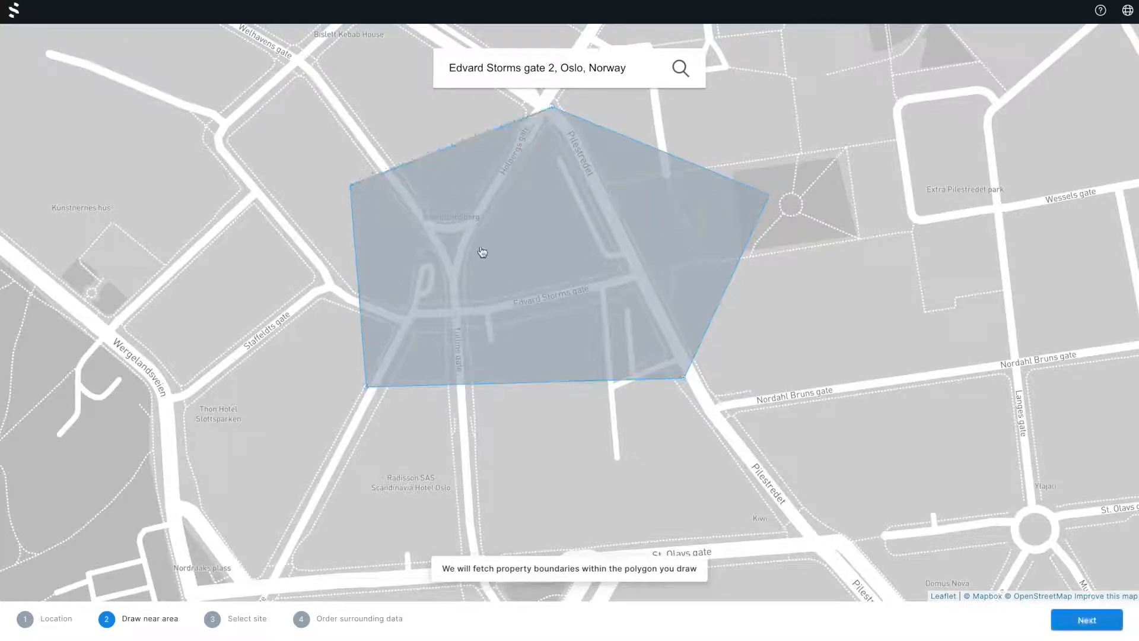
Extend the near-area polygon's two southern corners further south, nudge its northwest corner outward, and proceed to site selection.
click(685, 378)
drag(686, 382, 693, 434)
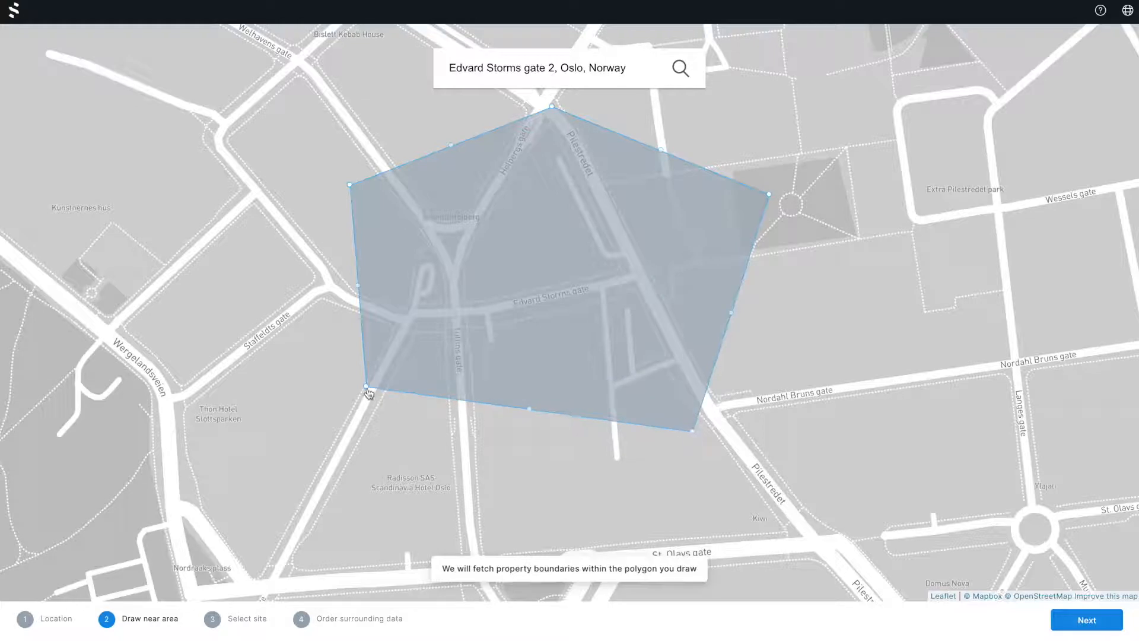
drag(369, 392, 366, 451)
drag(350, 188, 346, 190)
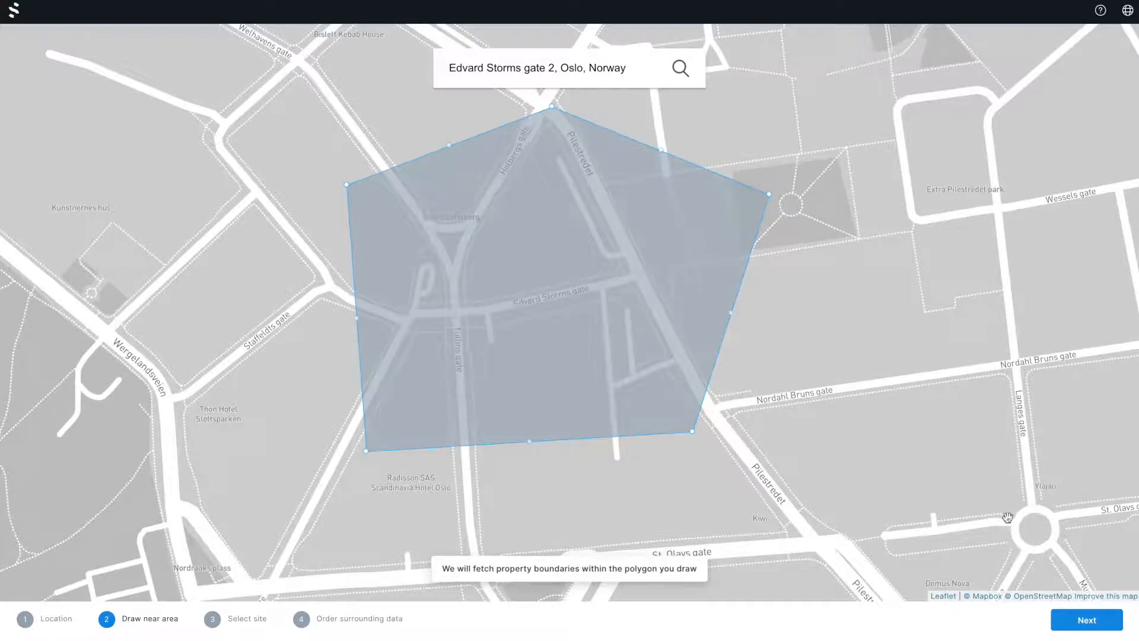
click(1085, 619)
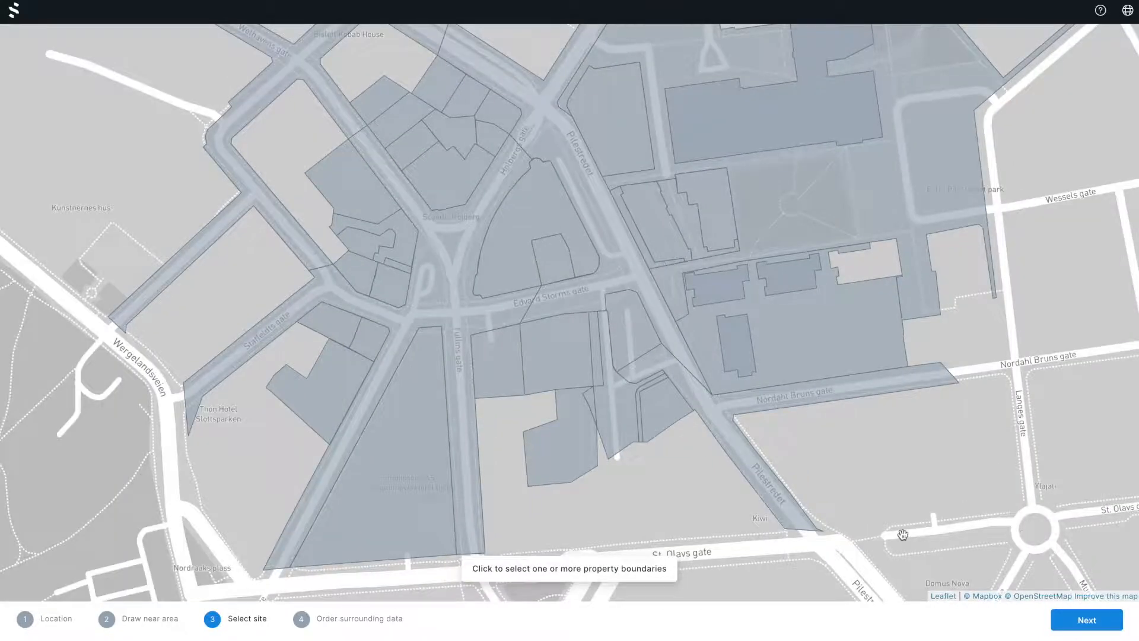
Select the property parcel just south of Edvard Storms gate as the site and continue to ordering surrounding data.
click(562, 366)
scroll(562, 366, up, 1)
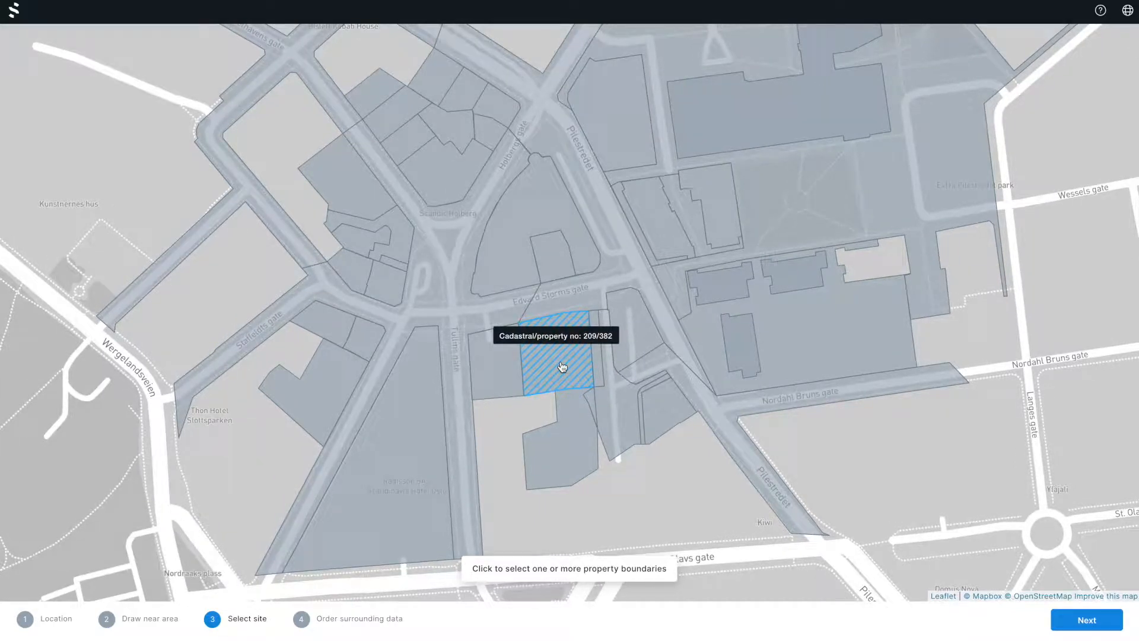
click(562, 367)
click(561, 367)
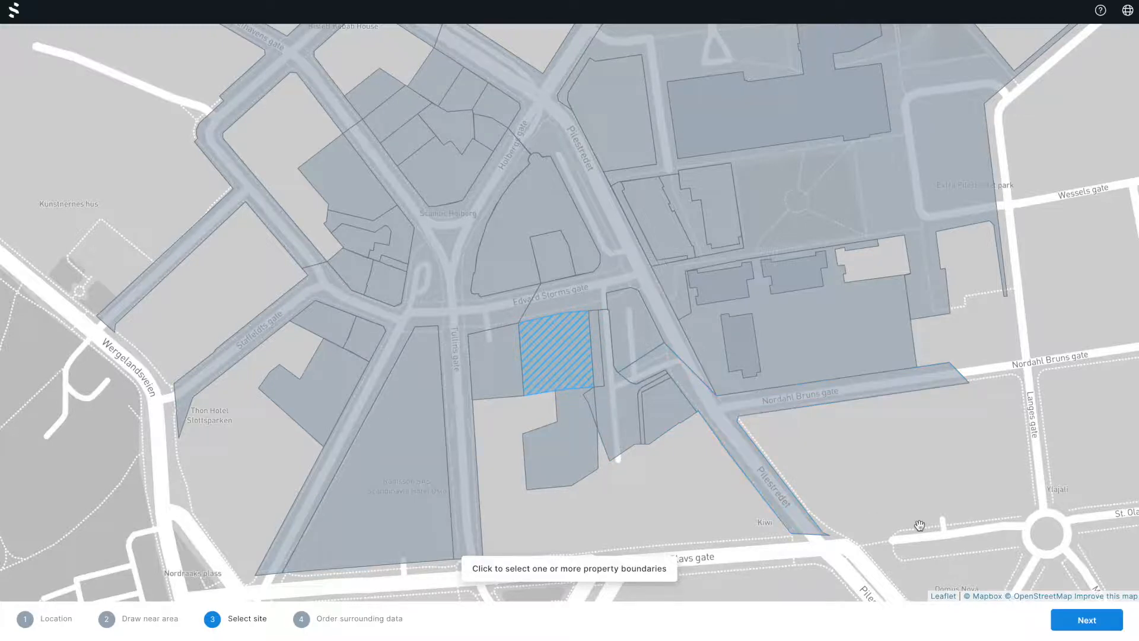
click(1072, 618)
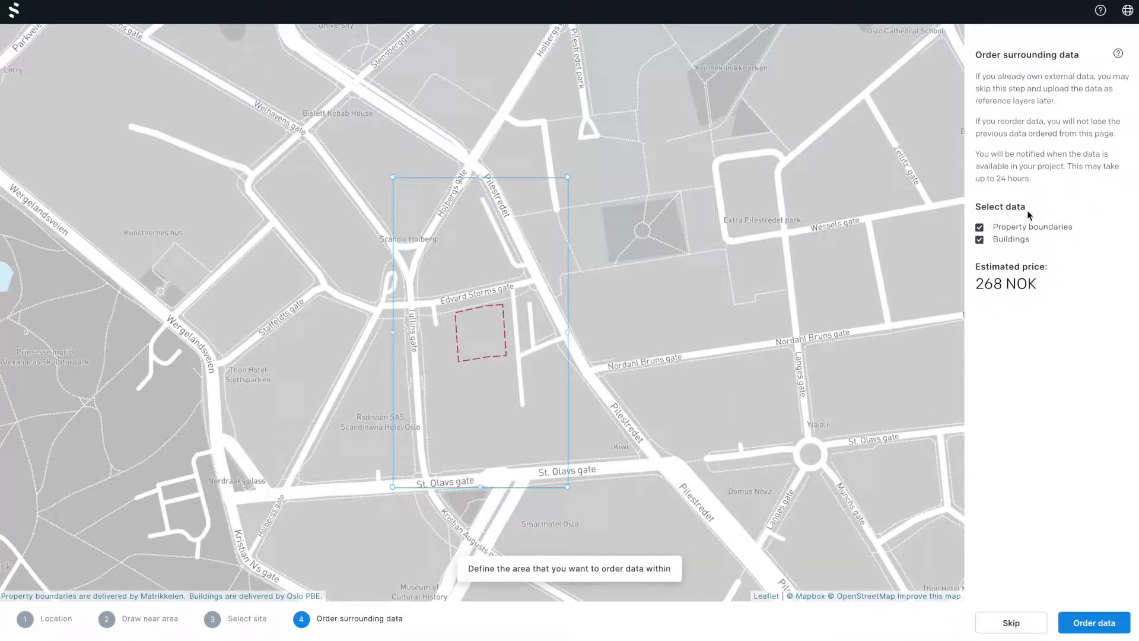
click(980, 229)
click(979, 240)
click(980, 240)
click(979, 228)
Enlarge the data area by moving all four corners outward around the site, and order its property boundaries and buildings.
drag(567, 178, 627, 164)
drag(568, 487, 611, 496)
drag(392, 488, 353, 504)
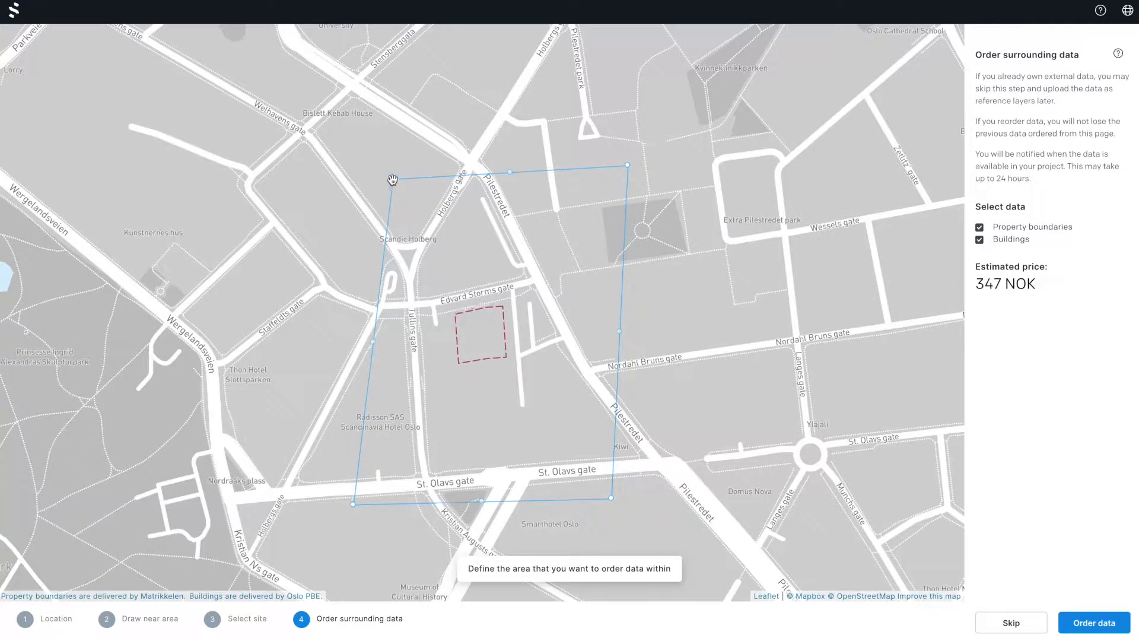
drag(393, 180, 354, 172)
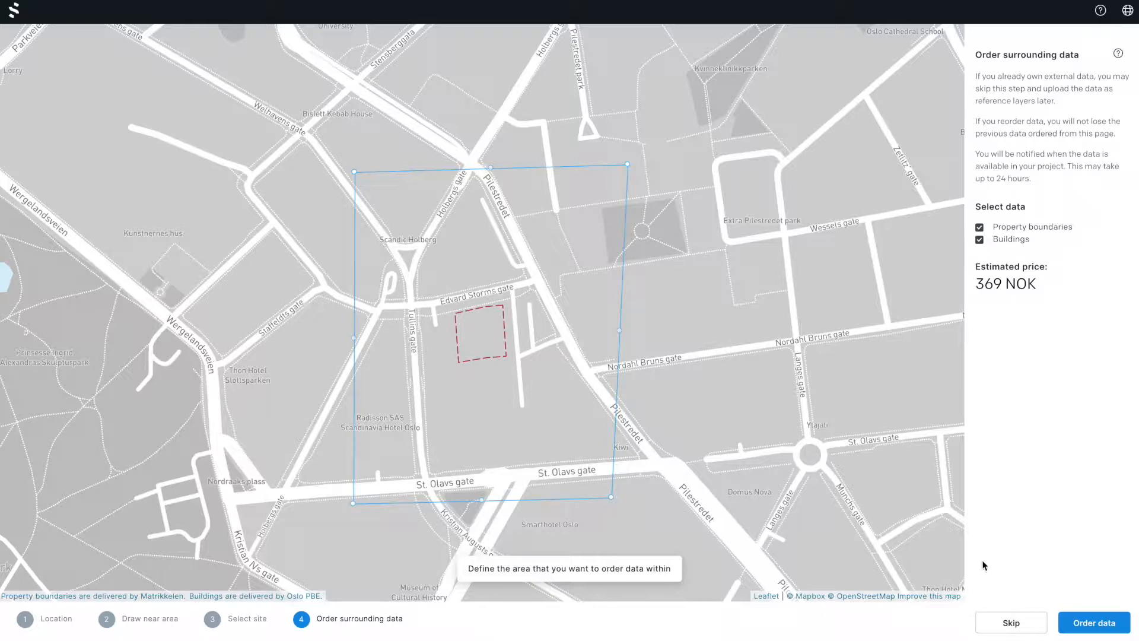
click(1093, 621)
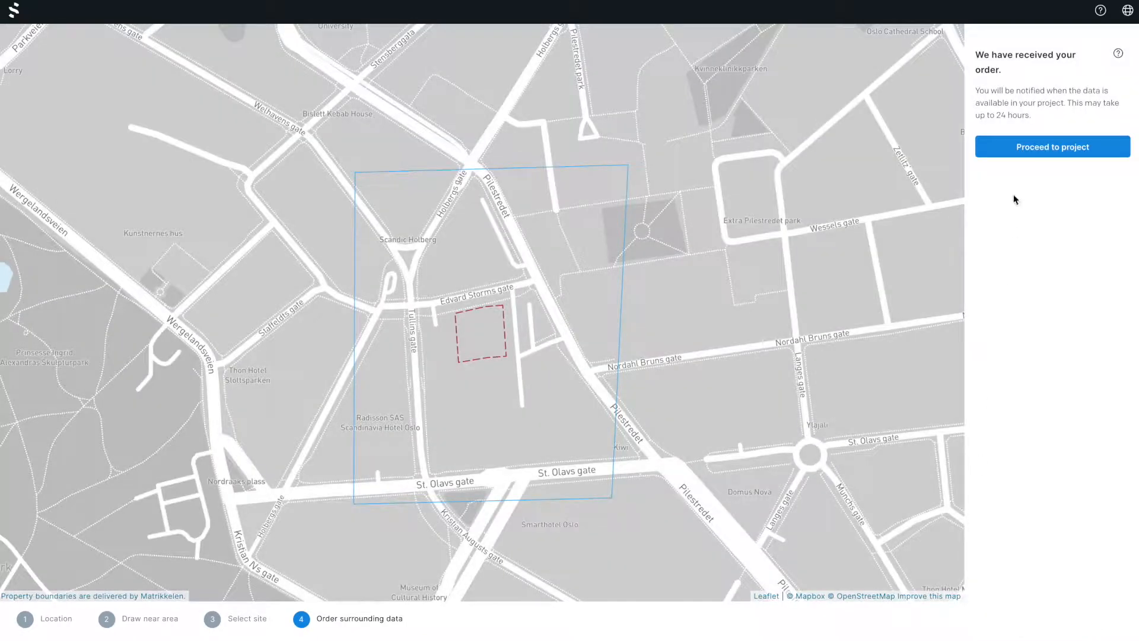
Proceed to the new project and examine the site and its surrounding terrain in 3D.
click(1032, 151)
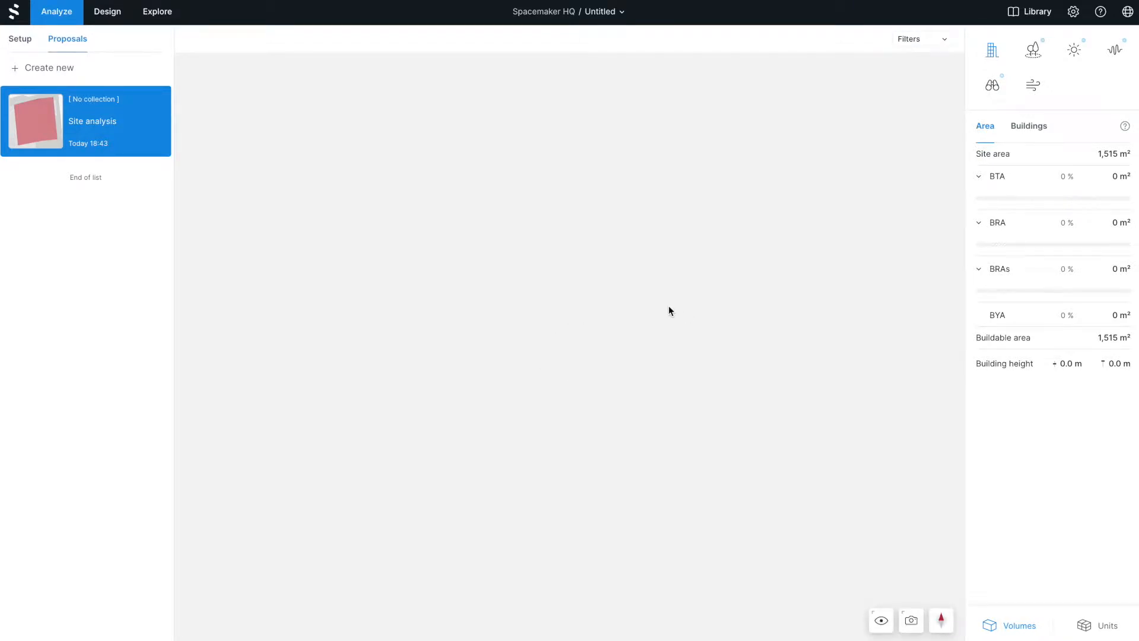
scroll(522, 348, up, 5)
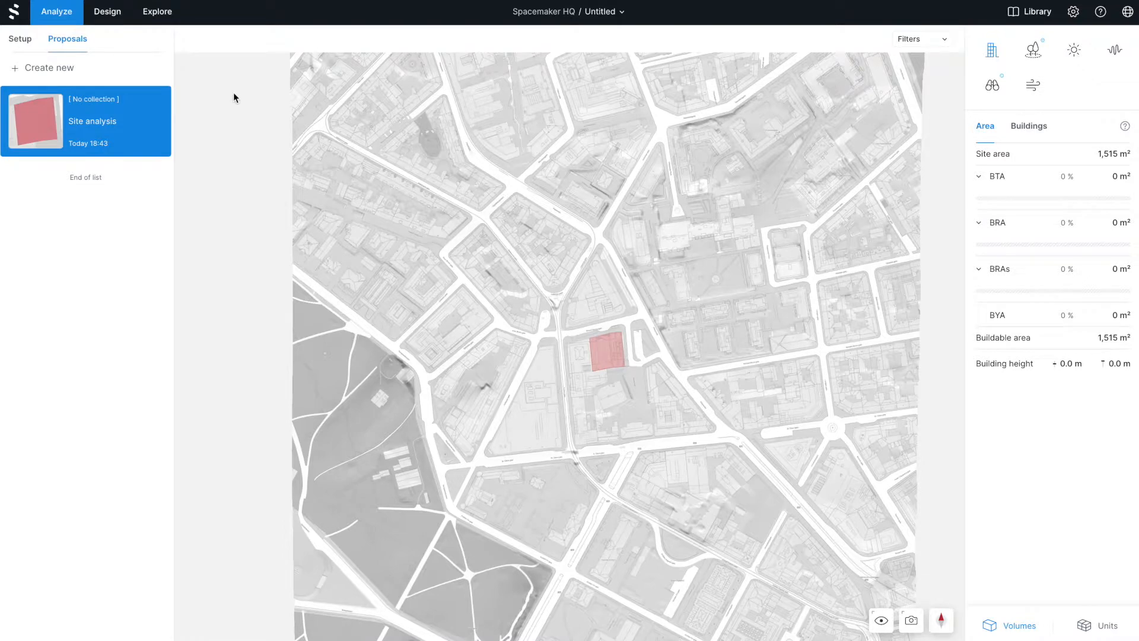
drag(532, 326, 465, 244)
scroll(671, 428, up, 5)
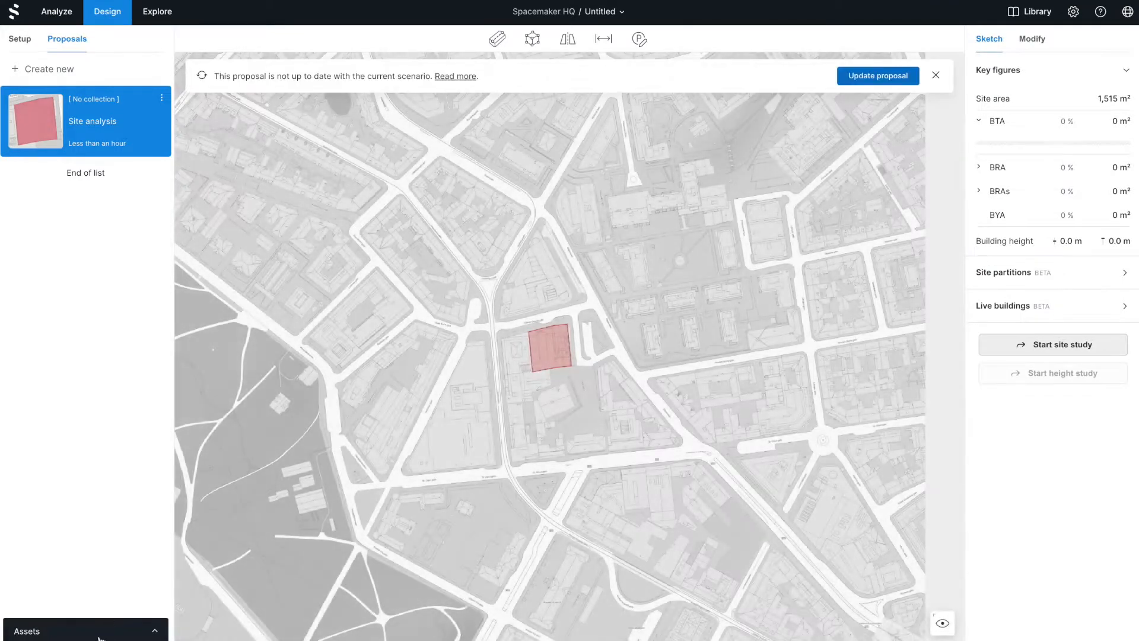
Review the project's data orders among the design assets, including the property boundaries and buildings.
click(100, 636)
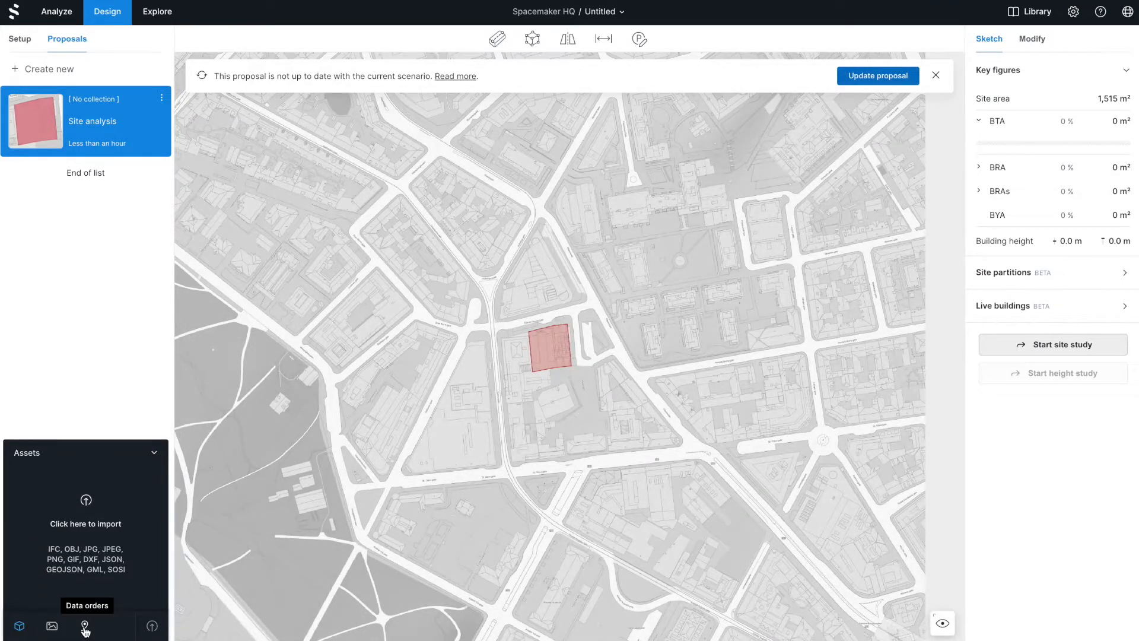
click(85, 626)
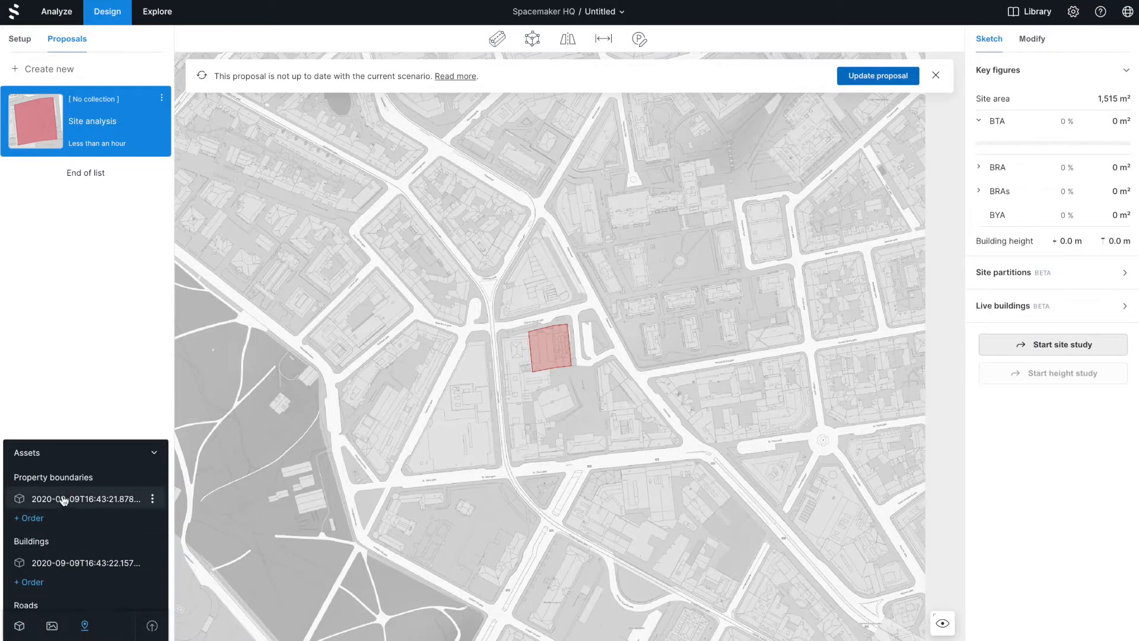
scroll(65, 493, down, 3)
scroll(65, 492, up, 3)
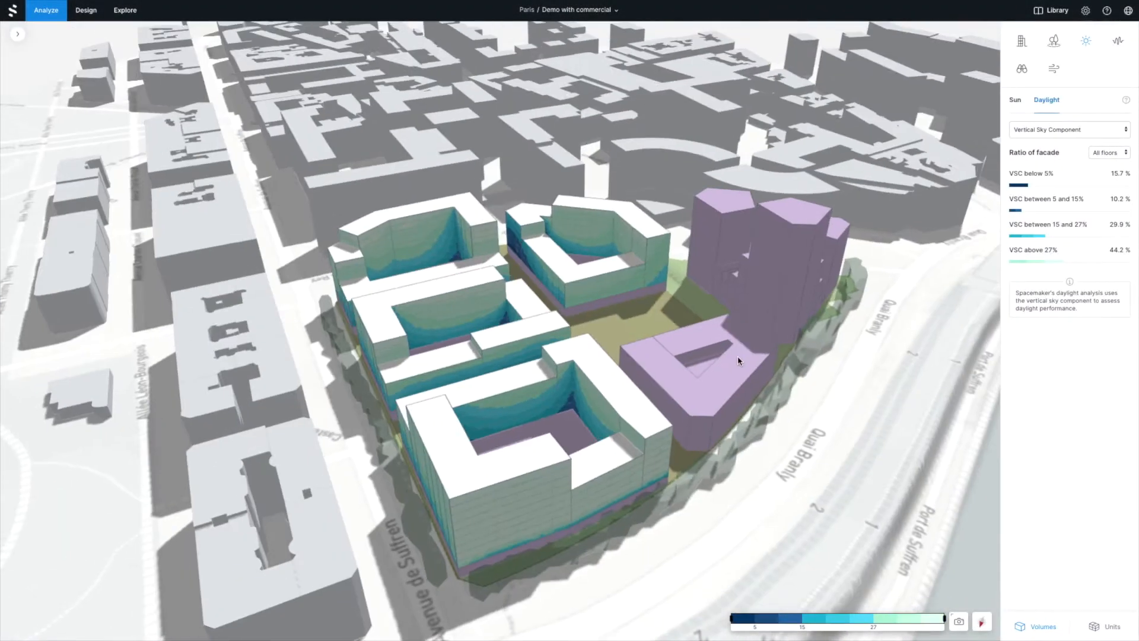
Examine the road noise analysis of the Paris proposal and the facade noise on one apartment's floor plan.
click(1117, 43)
click(619, 485)
mouse_move(714, 376)
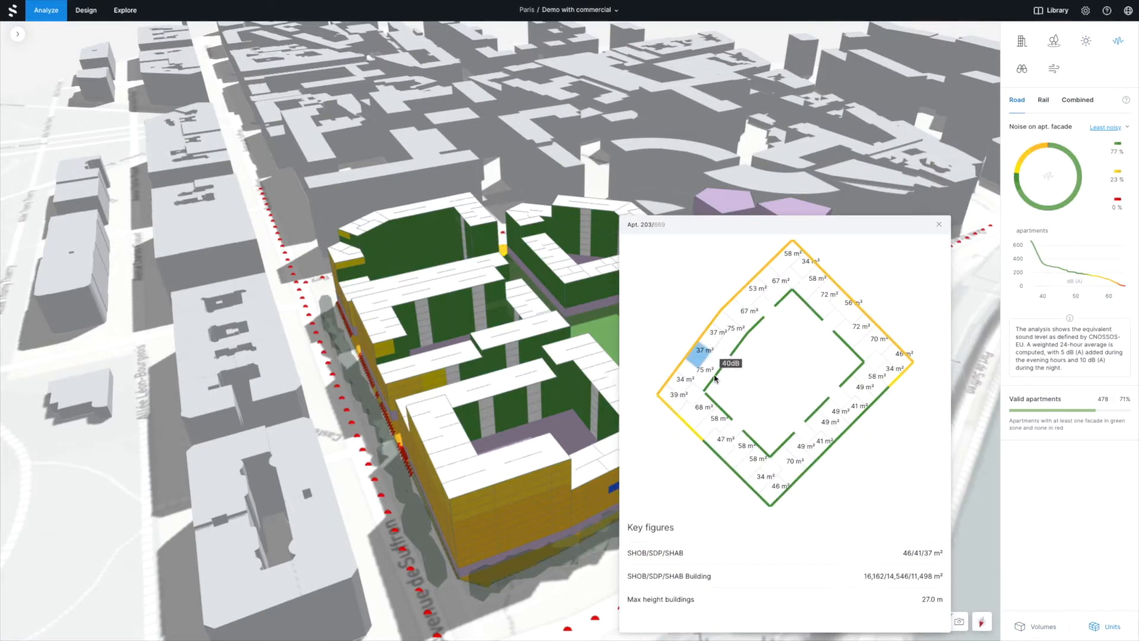
click(938, 225)
Examine the view distance and view area analyses for the Paris proposal.
click(1021, 69)
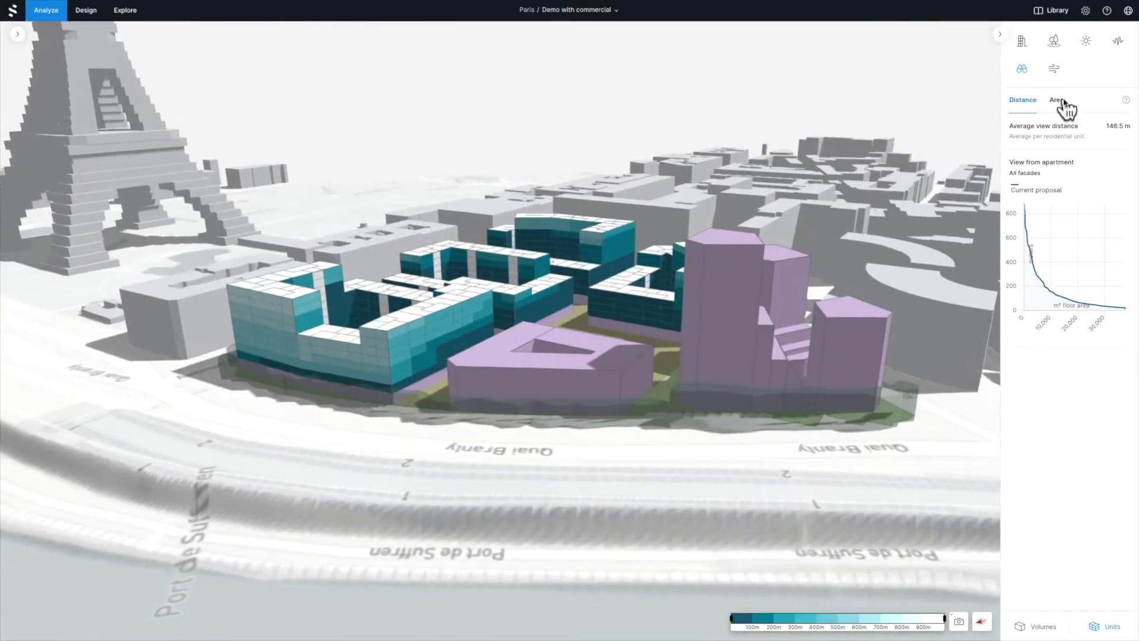
click(1058, 101)
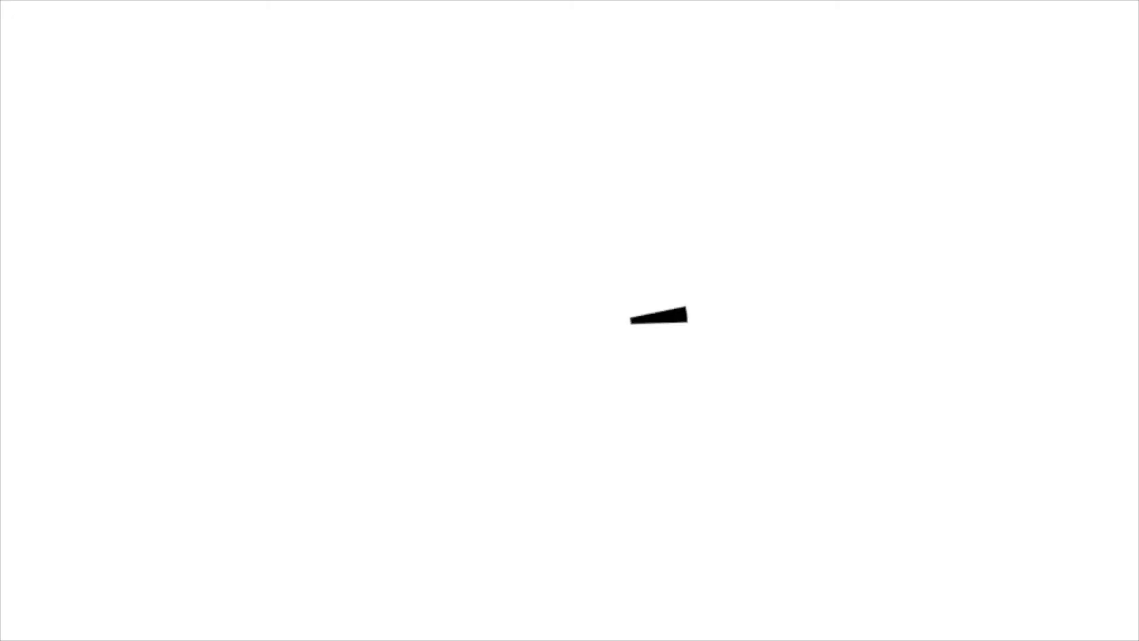